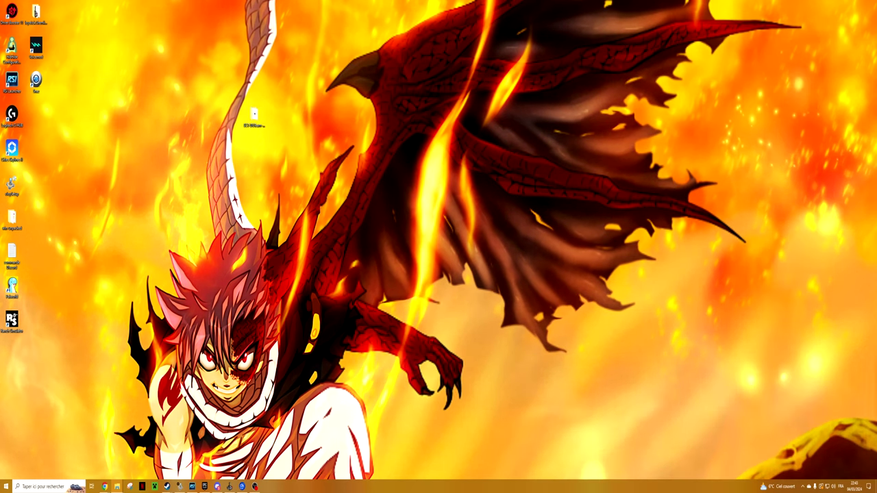
# Open the SCT-DGTeam-master ZIP archive from the Downloads folder
pyautogui.press('super+e')
pyautogui.moveTo(607, 277); pyautogui.dragTo(607, 223)
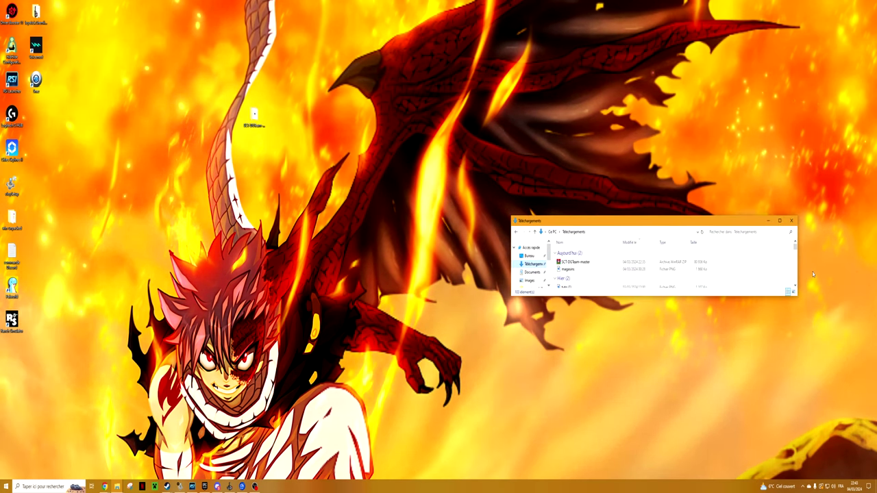
pyautogui.moveTo(685, 170); pyautogui.dragTo(685, 85)
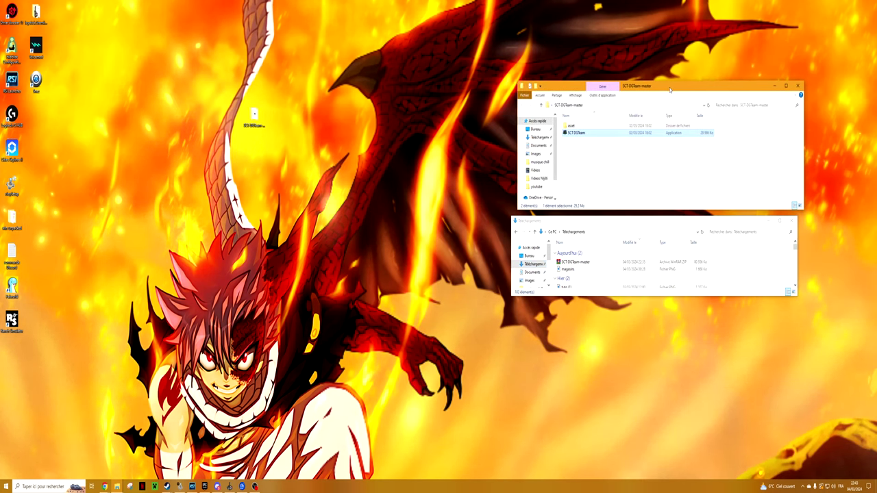
pyautogui.doubleClick(574, 262)
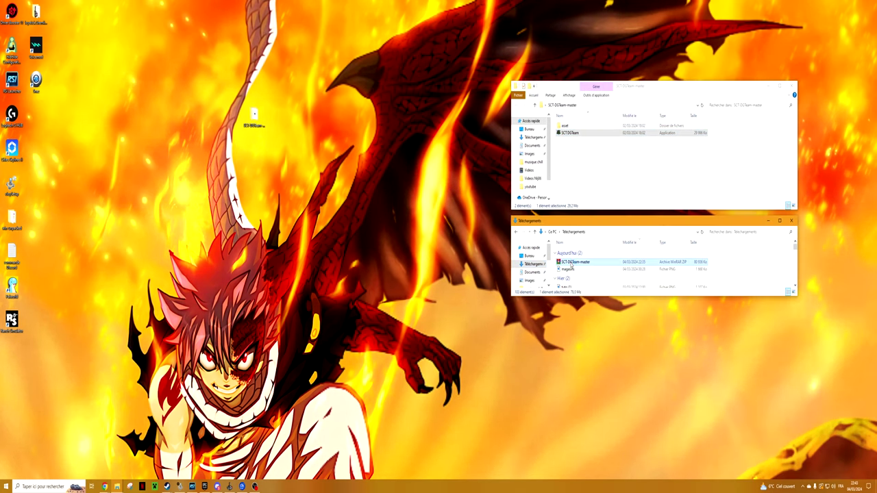
# Extract the SCT-DGTeam-master folder from the archive to the desktop and close the archive
pyautogui.click(534, 135)
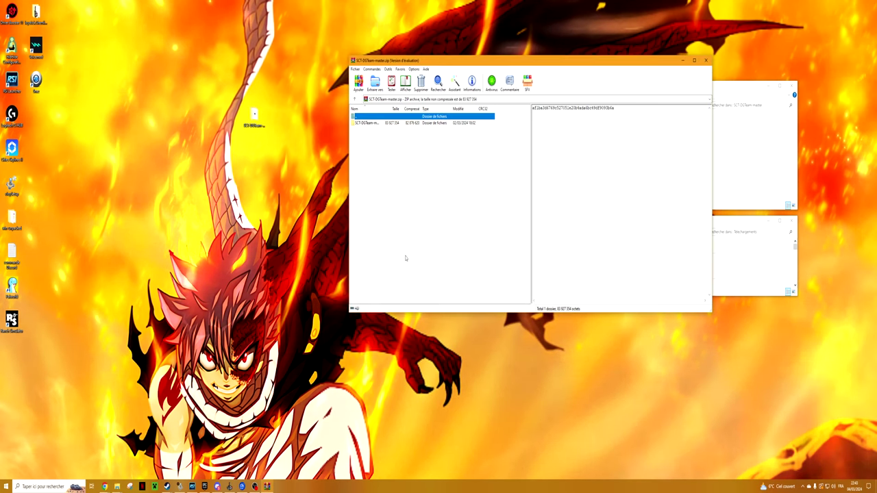
pyautogui.click(375, 124)
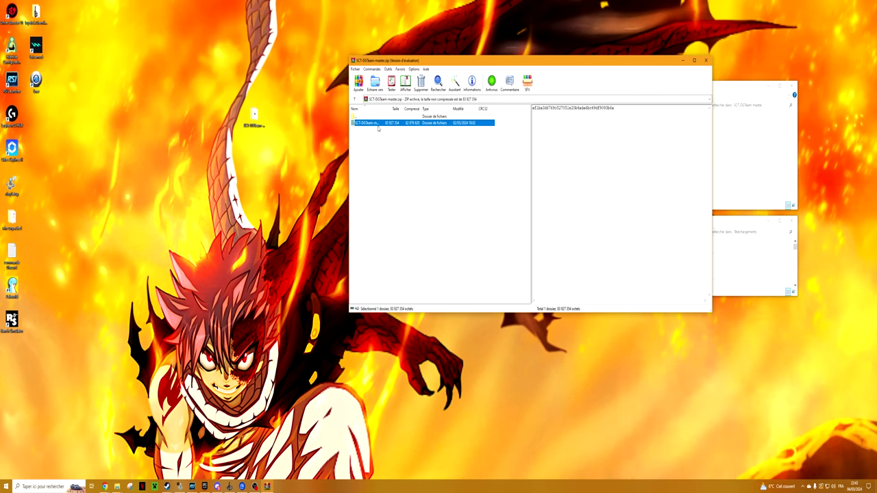
pyautogui.moveTo(246, 126); pyautogui.dragTo(248, 126)
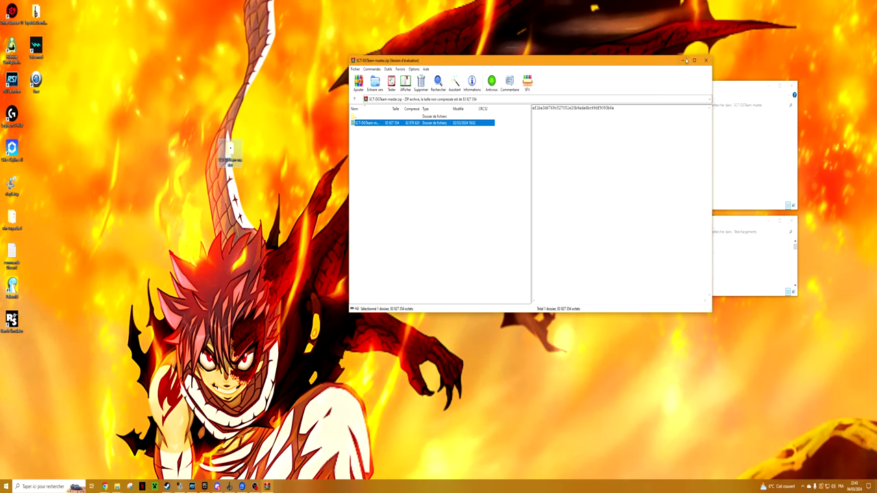
pyautogui.click(705, 60)
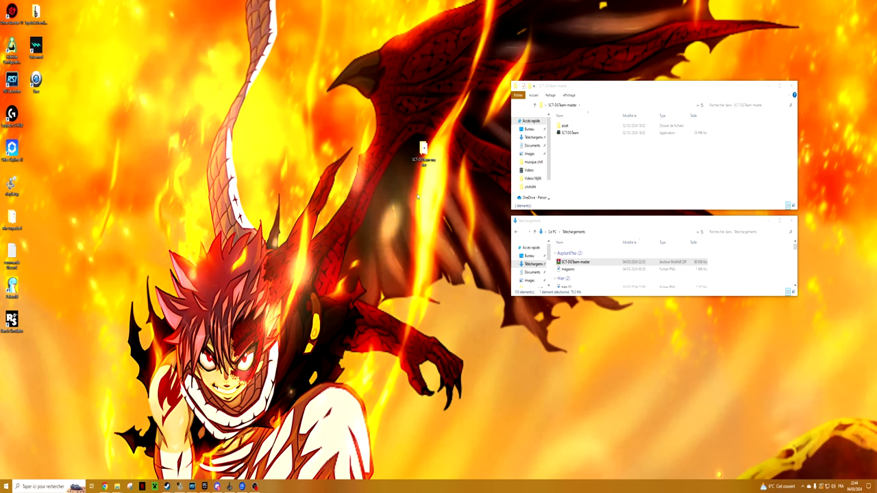
# Open the extracted SCT-DGTeam-master folder on the desktop and run the SCT-DGTeam application
pyautogui.click(433, 156)
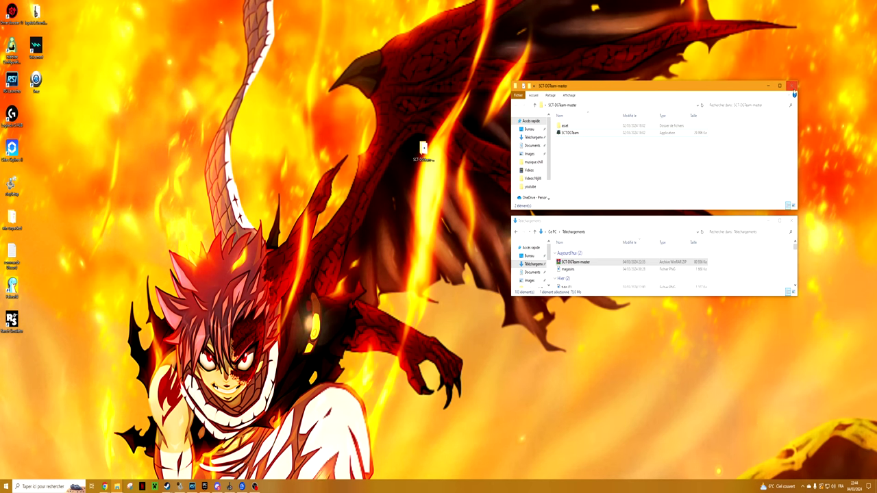
pyautogui.click(791, 86)
pyautogui.doubleClick(426, 150)
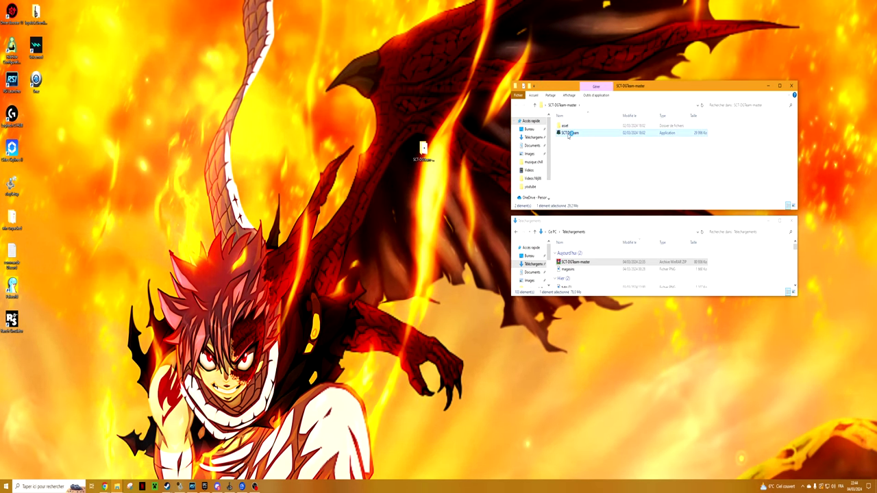
pyautogui.doubleClick(568, 133)
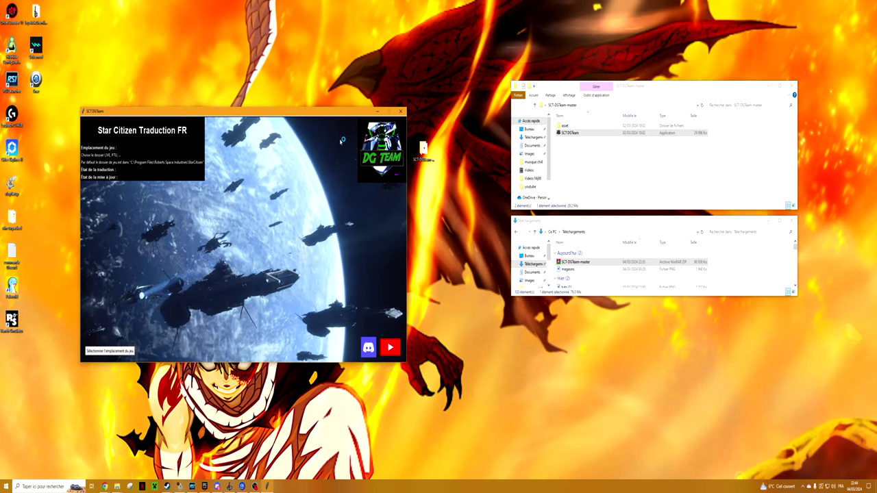
pyautogui.moveTo(294, 109); pyautogui.dragTo(584, 52)
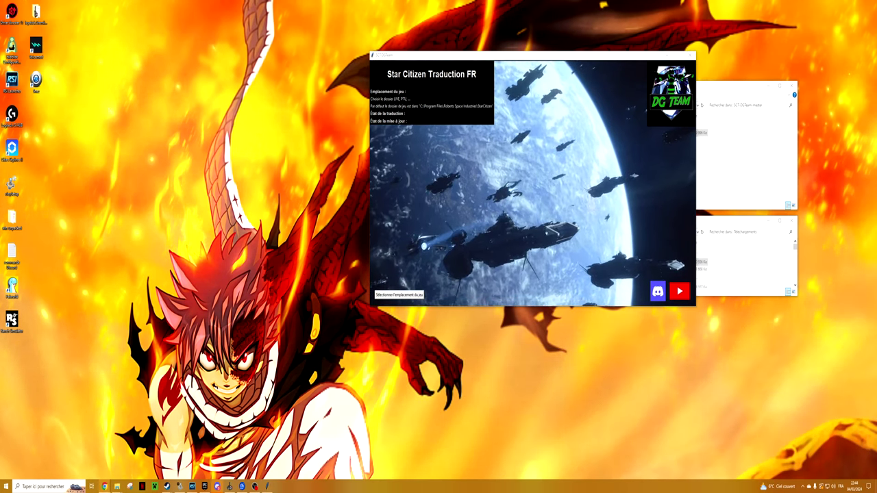
# View the Discord invite and the YouTube channel's videos linked in the translation tool, then close the browser
pyautogui.click(657, 291)
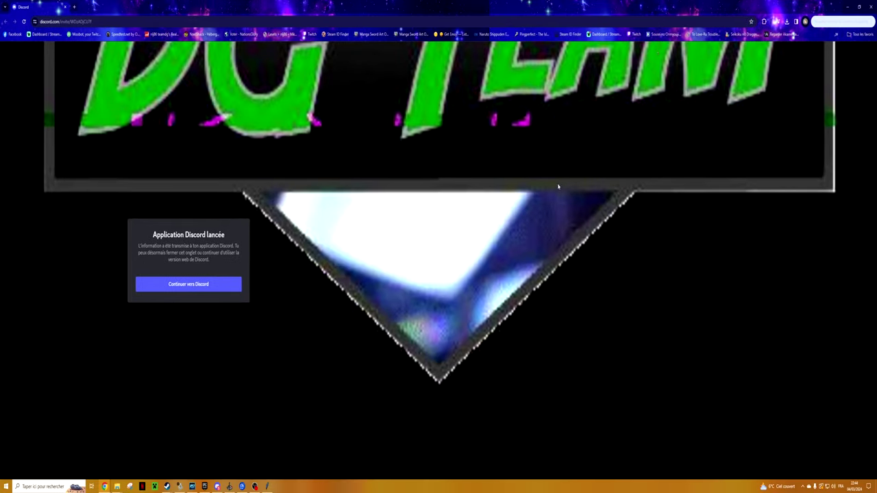
pyautogui.moveTo(720, 4); pyautogui.dragTo(507, 66)
pyautogui.click(680, 291)
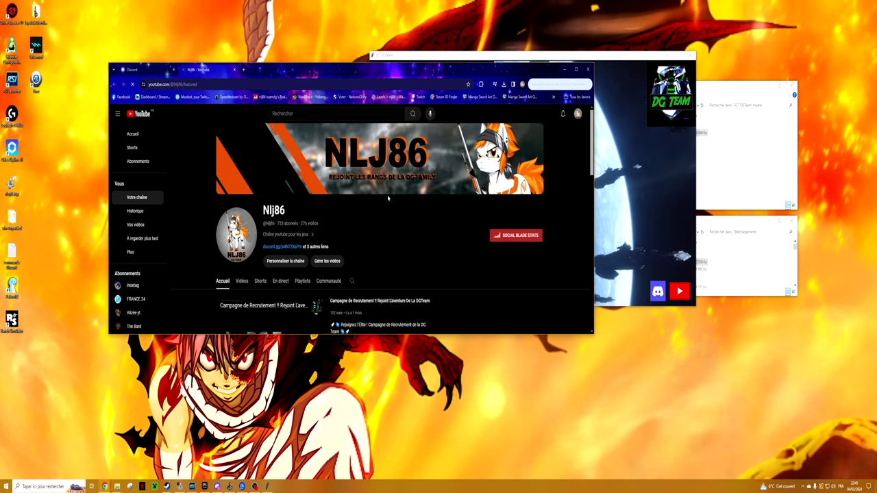
pyautogui.scroll(-2, 336, 279)
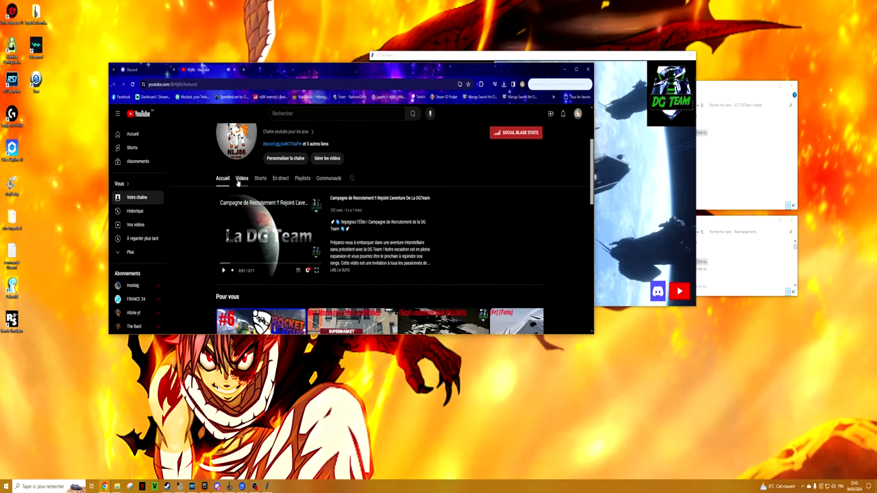
pyautogui.click(241, 178)
pyautogui.scroll(2, 352, 207)
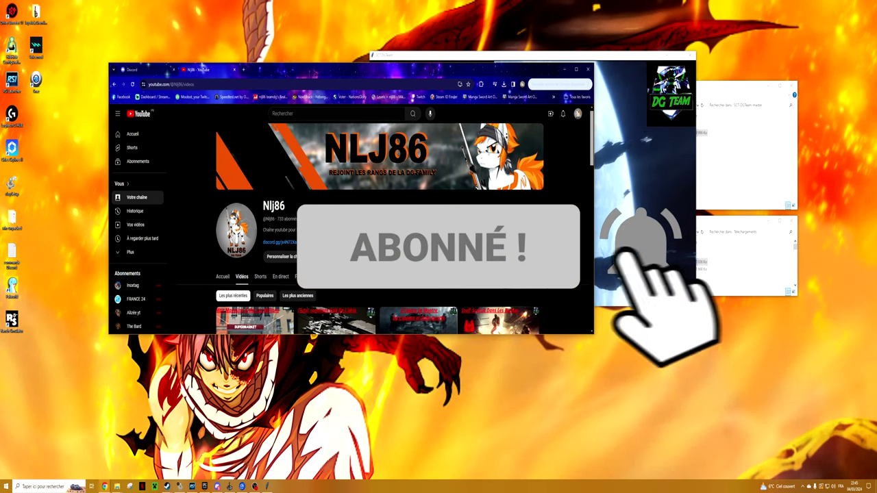
pyautogui.scroll(-2, 377, 227)
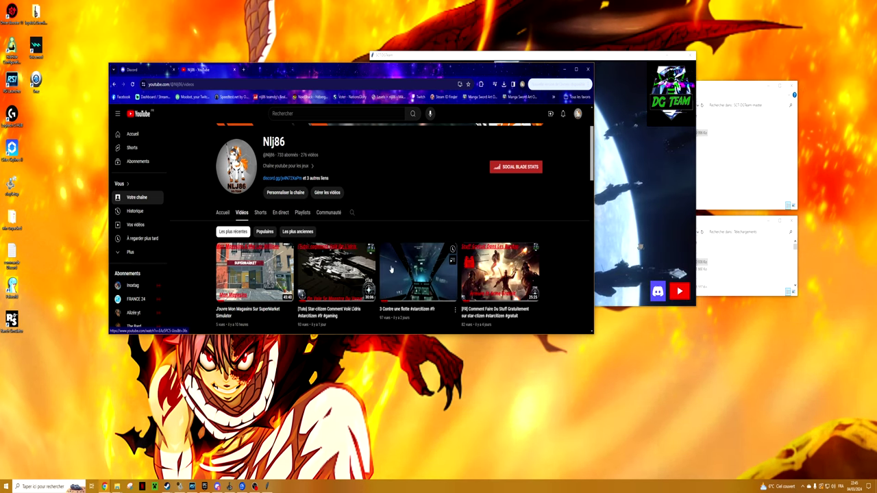
pyautogui.click(587, 70)
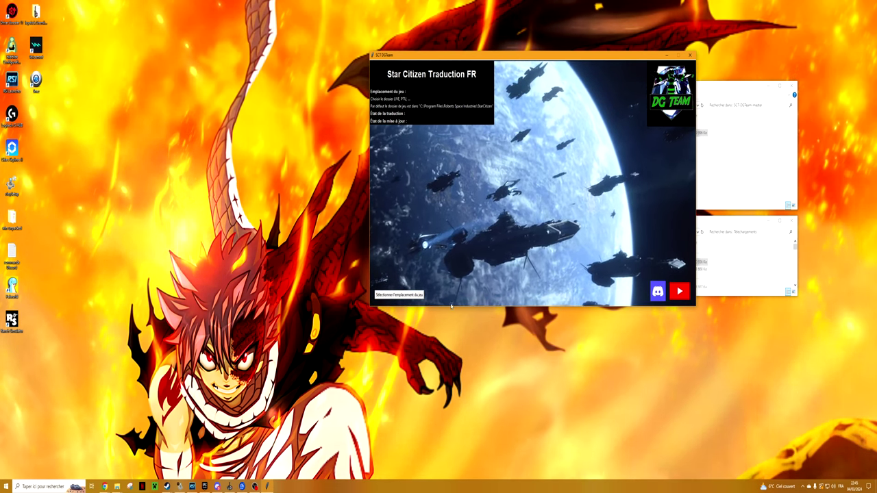
# Set the game location to the LIVE folder in RSI\StarCitizen on the SDD (F:) drive
pyautogui.click(399, 295)
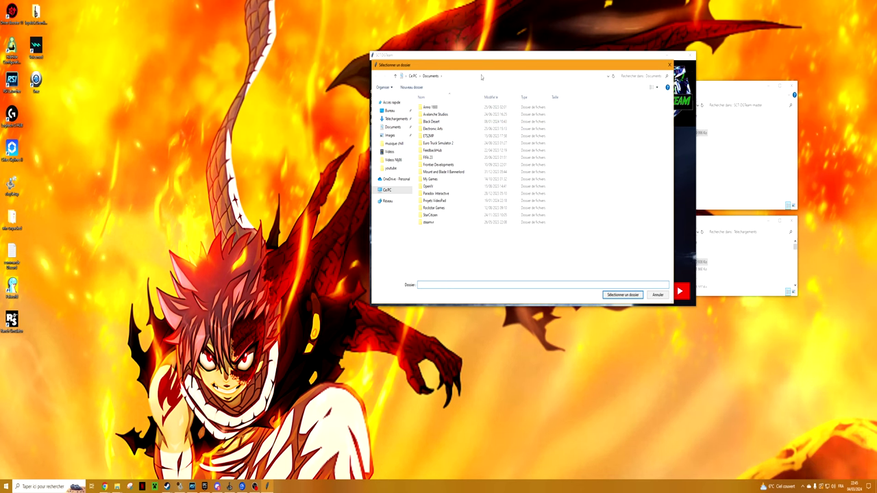
pyautogui.moveTo(480, 69); pyautogui.dragTo(498, 70)
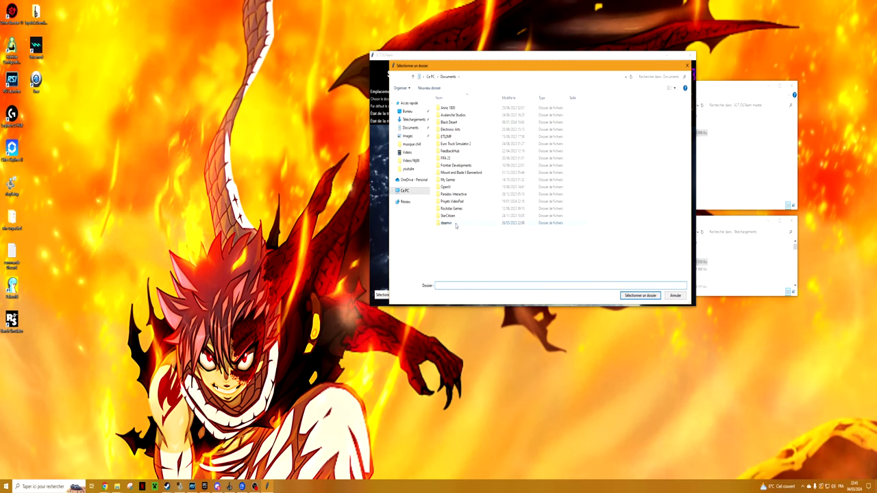
pyautogui.click(406, 191)
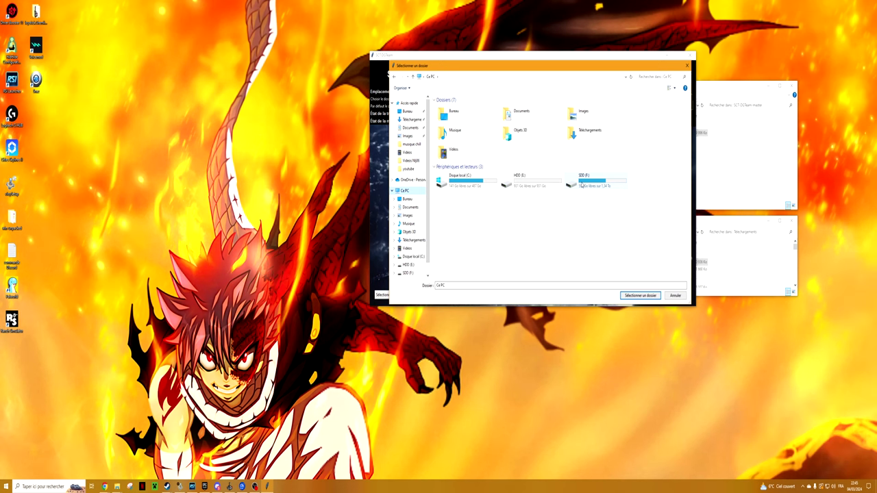
pyautogui.doubleClick(582, 179)
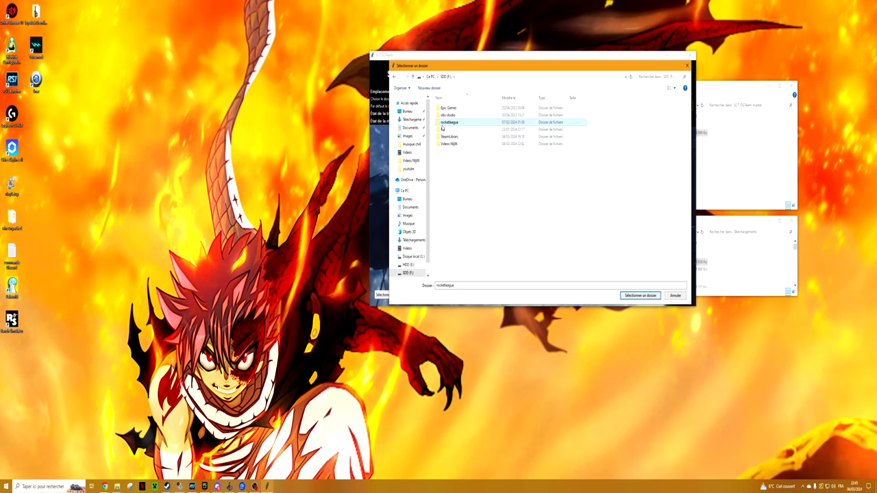
pyautogui.doubleClick(450, 129)
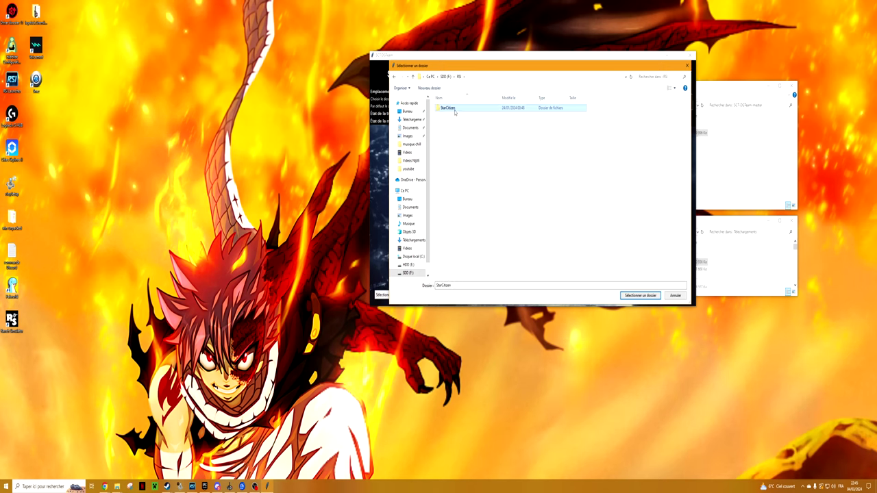
pyautogui.click(640, 295)
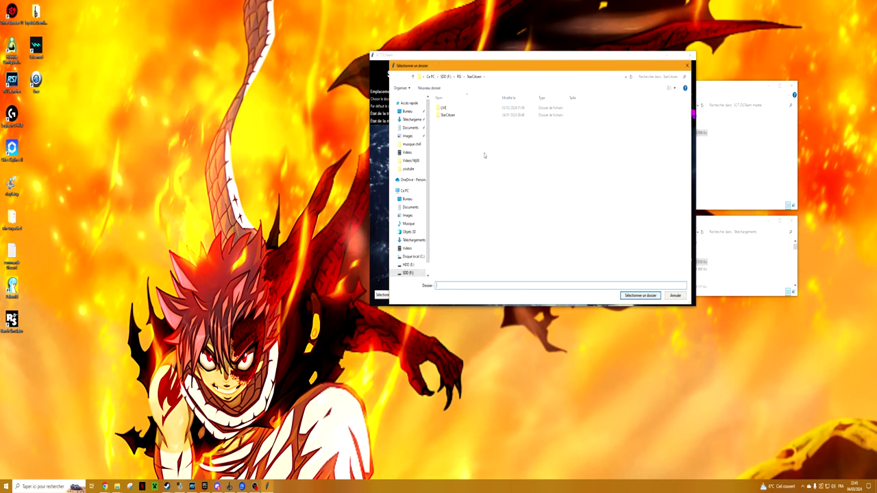
pyautogui.click(443, 107)
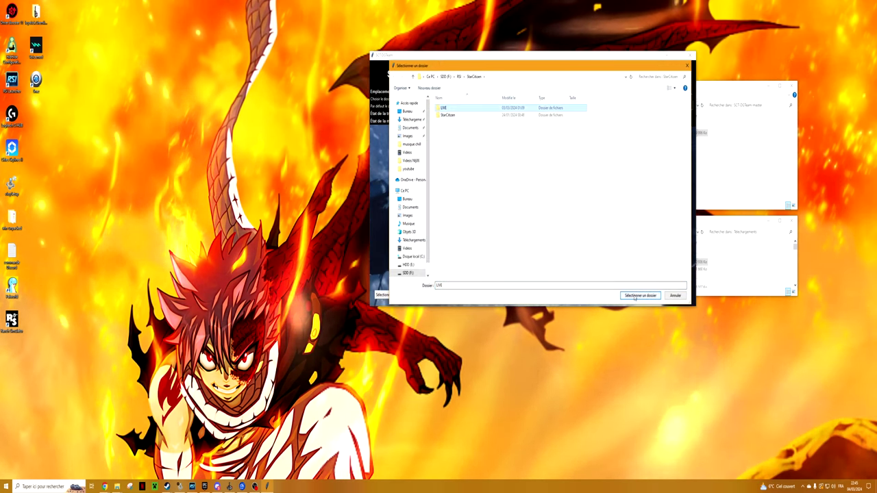
pyautogui.click(624, 295)
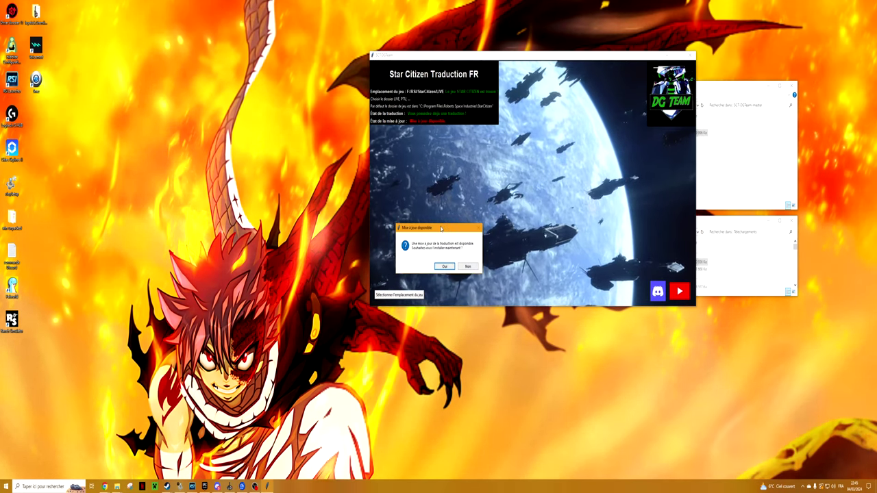
# Accept installing the available translation update and dismiss the completion message
pyautogui.moveTo(438, 227); pyautogui.dragTo(511, 147)
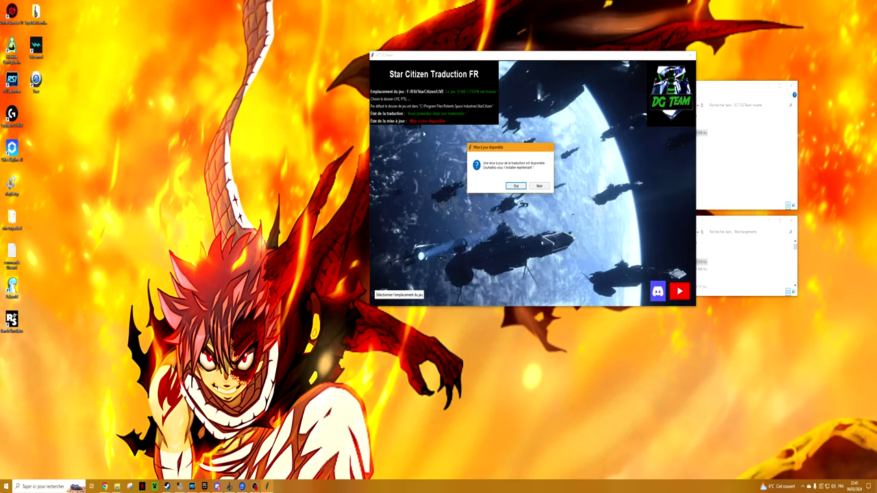
pyautogui.moveTo(500, 149); pyautogui.dragTo(307, 101)
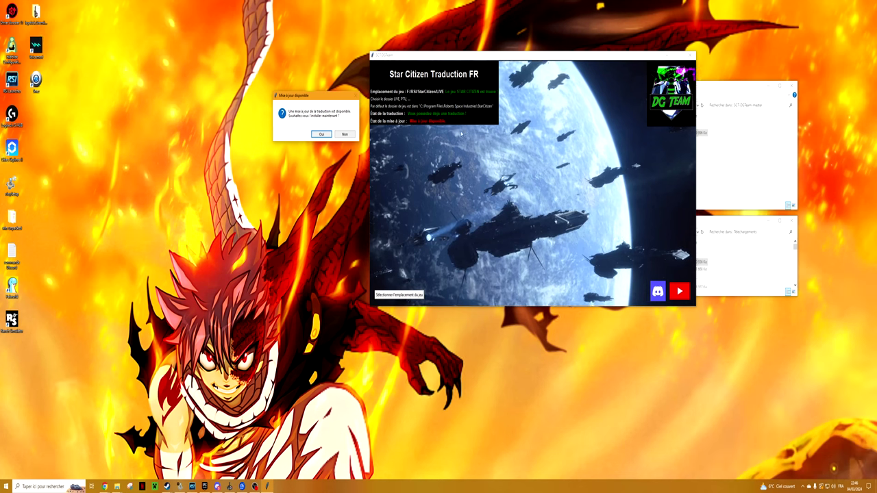
pyautogui.click(315, 134)
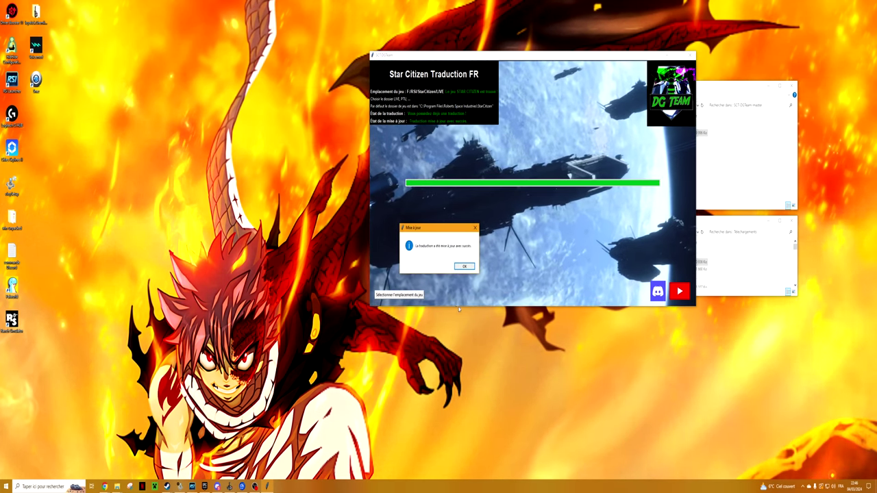
pyautogui.click(462, 268)
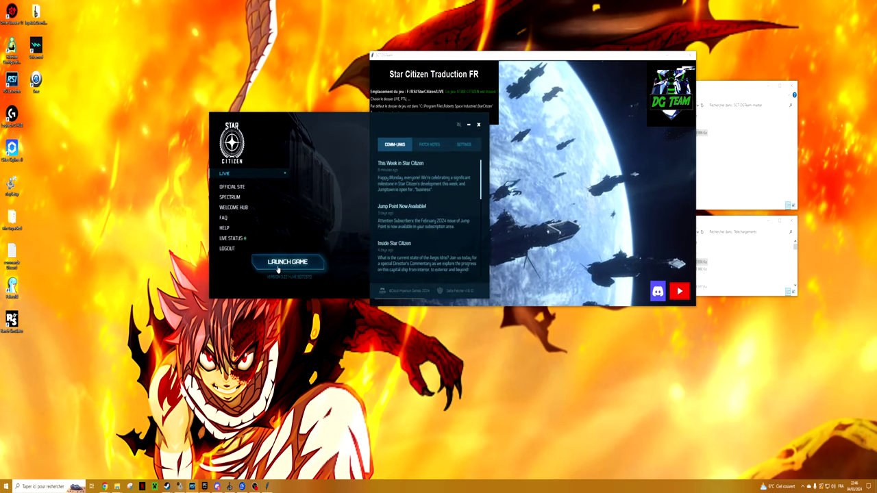
# Launch the LIVE version of Star Citizen from the game launcher
pyautogui.click(284, 263)
pyautogui.click(387, 279)
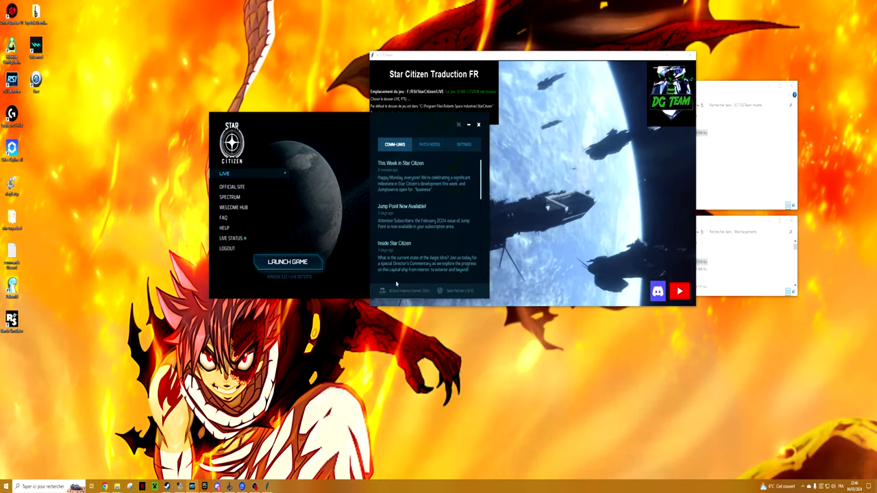